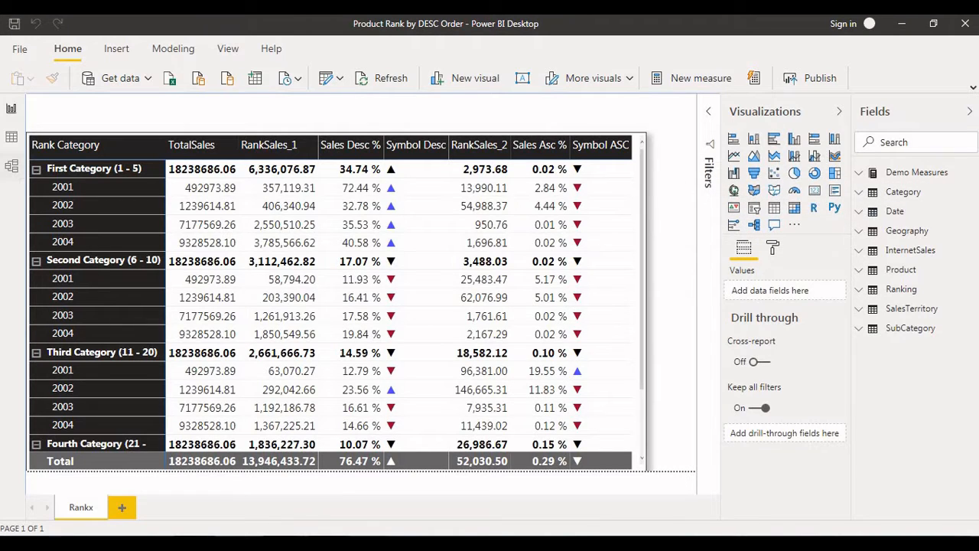
# Step: Open the data model diagram, collapse the side panes, and examine how the sales, product, category, territory and date tables relate
pyautogui.click(12, 166)
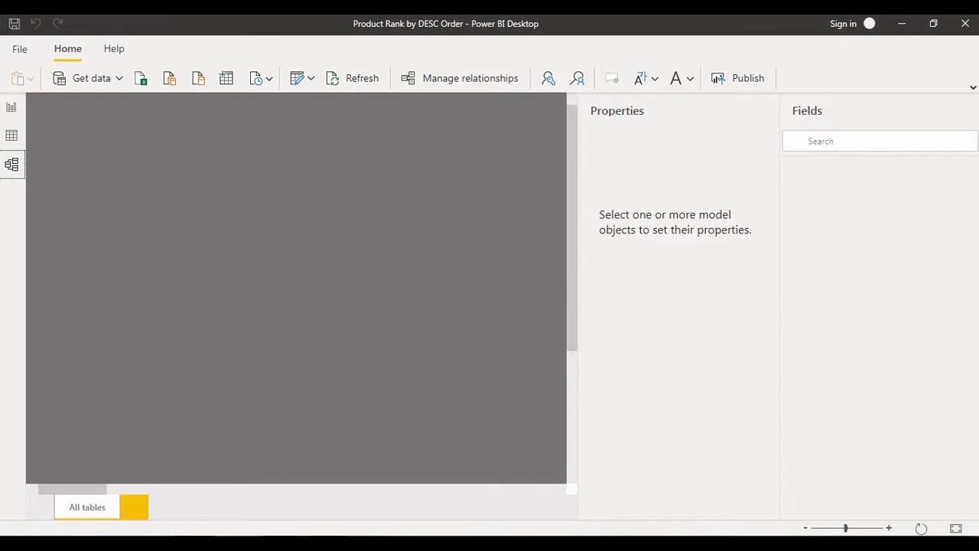
pyautogui.click(965, 110)
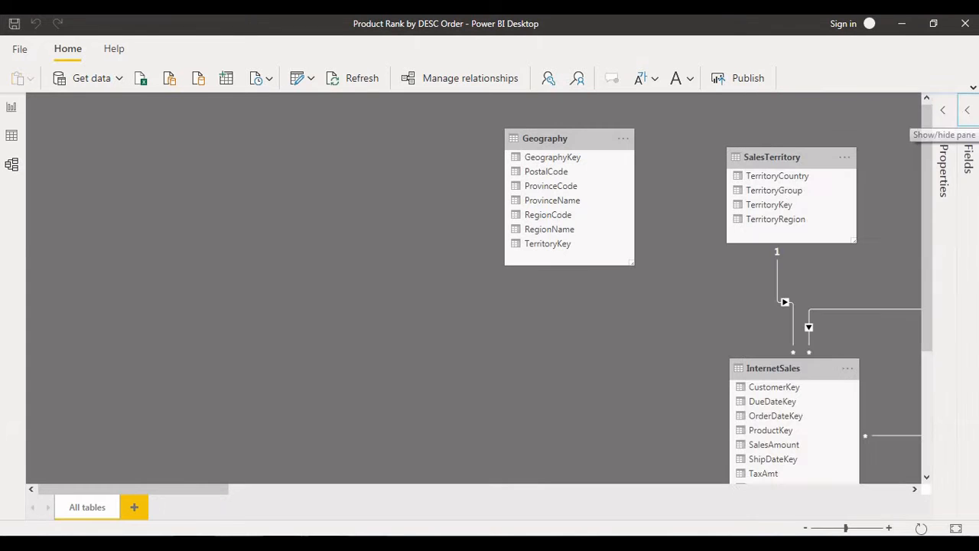
pyautogui.moveTo(134, 489); pyautogui.dragTo(270, 490)
pyautogui.moveTo(299, 382); pyautogui.dragTo(404, 353)
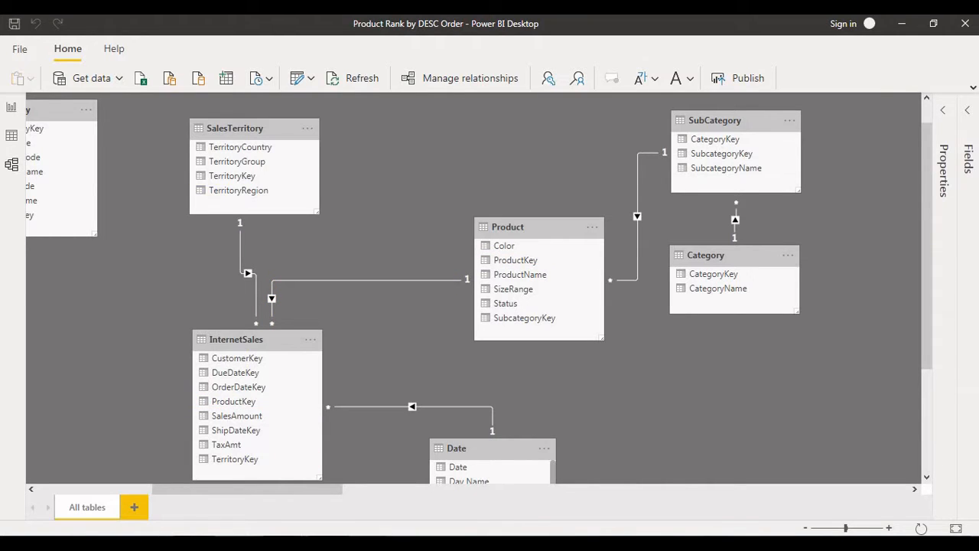
pyautogui.hscroll(-1, 474, 287)
pyautogui.scroll(1, 474, 288)
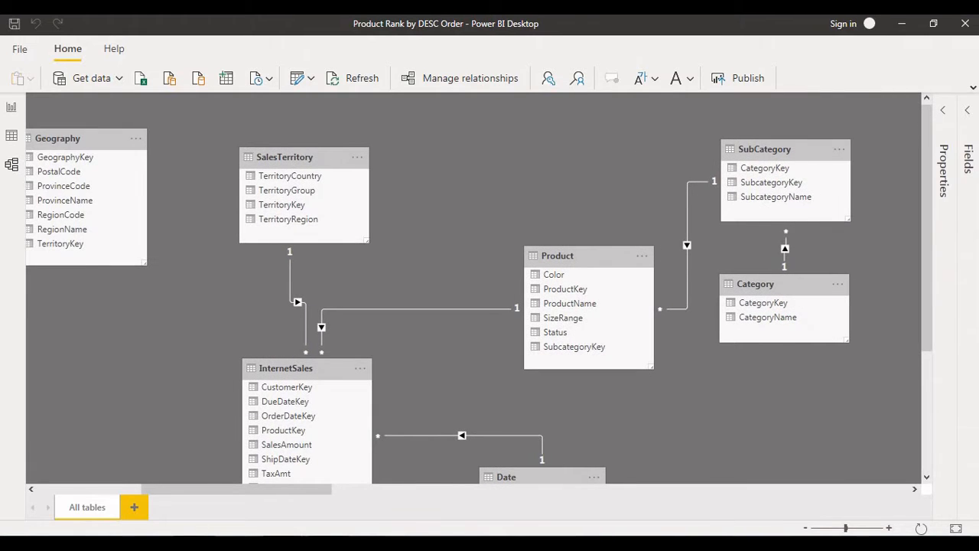
pyautogui.scroll(-2, 473, 287)
pyautogui.hscroll(2, 474, 288)
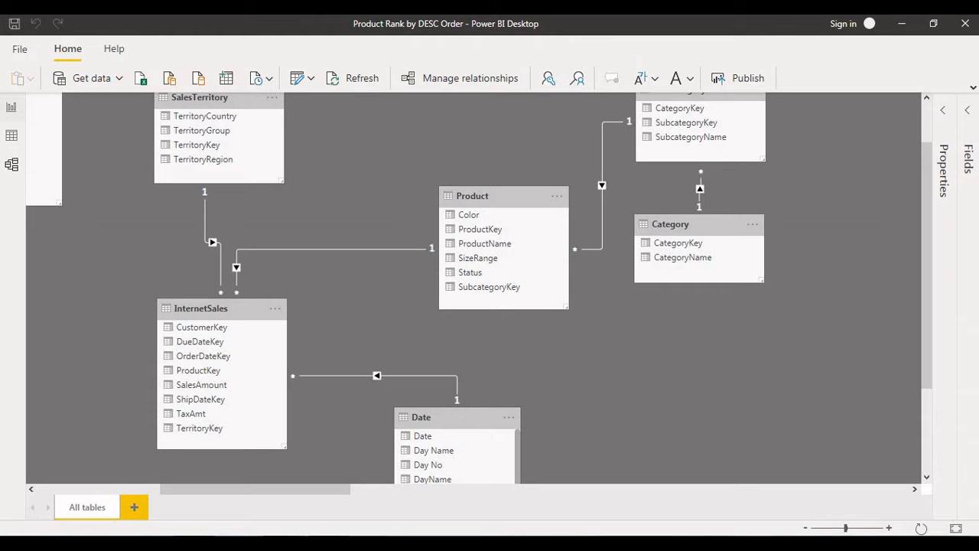
# Step: Return to the Rankx report page and temporarily highlight the Second Category (6 - 10) rows in the matrix, clearing the highlight again
pyautogui.click(12, 107)
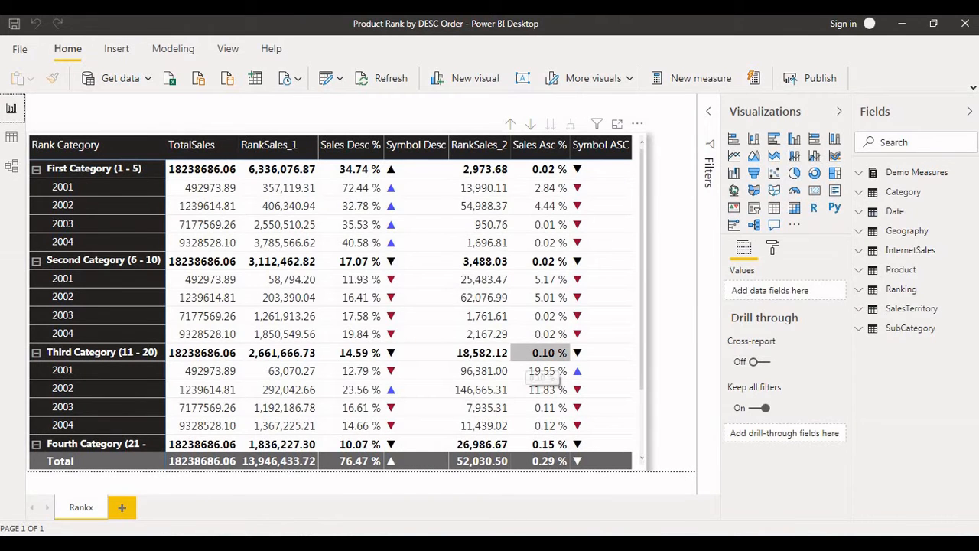
pyautogui.scroll(-1, 545, 356)
pyautogui.scroll(1, 540, 355)
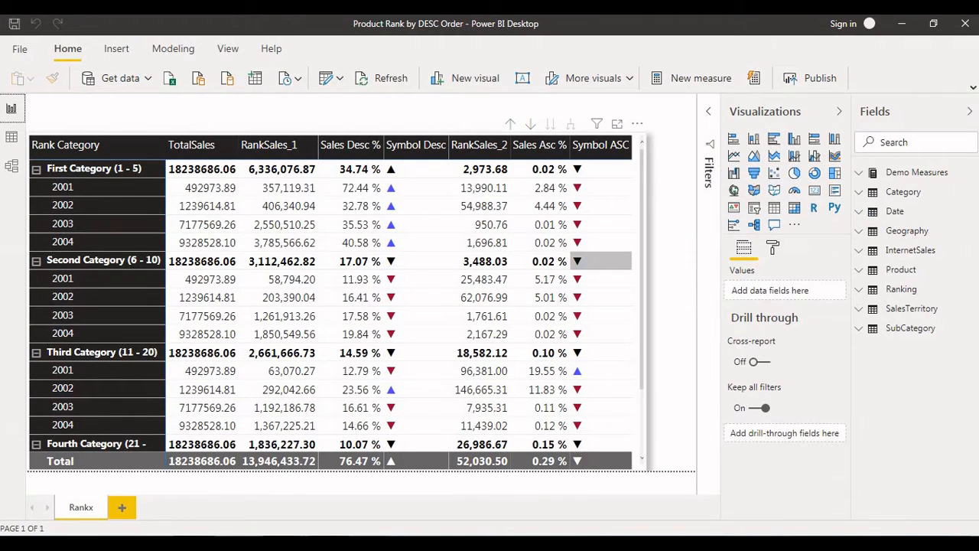
pyautogui.click(601, 261)
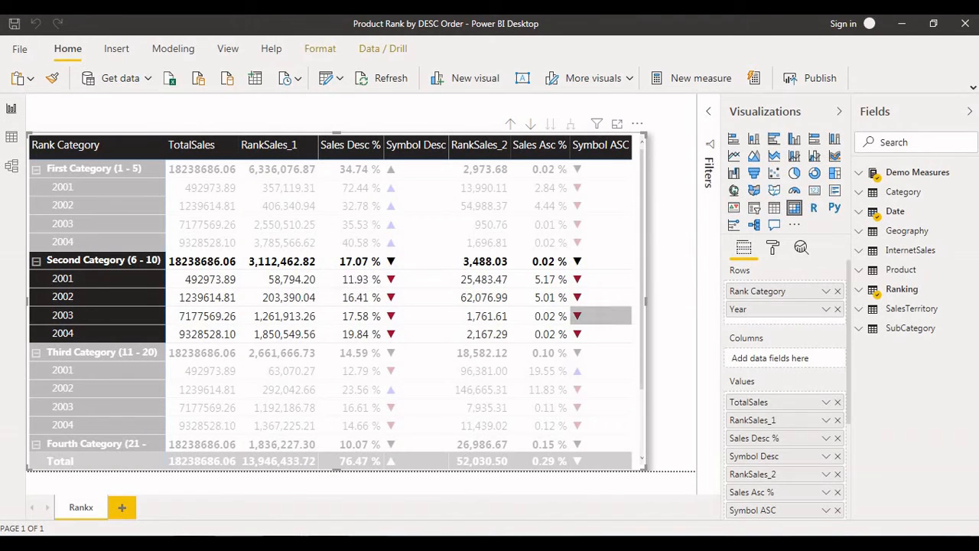
pyautogui.click(600, 315)
pyautogui.click(604, 316)
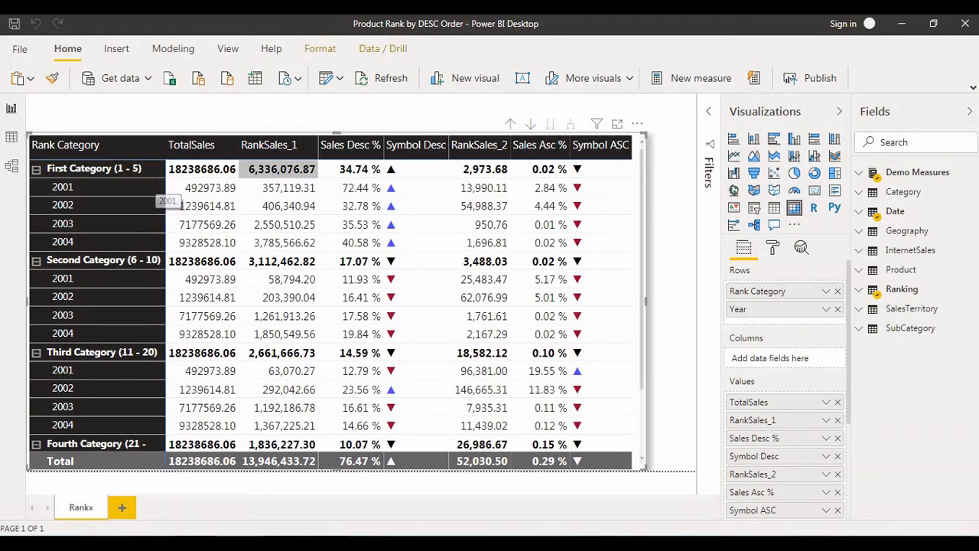
# Step: Switch to Snipping Tool and capture the whole ranking matrix as a snip, moving its window clear for annotation
pyautogui.press('super')
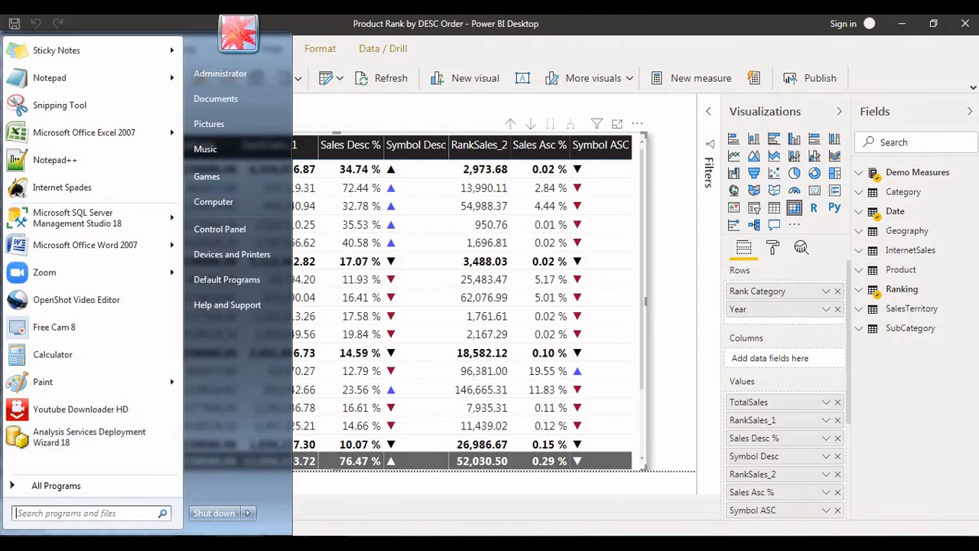
pyautogui.click(59, 106)
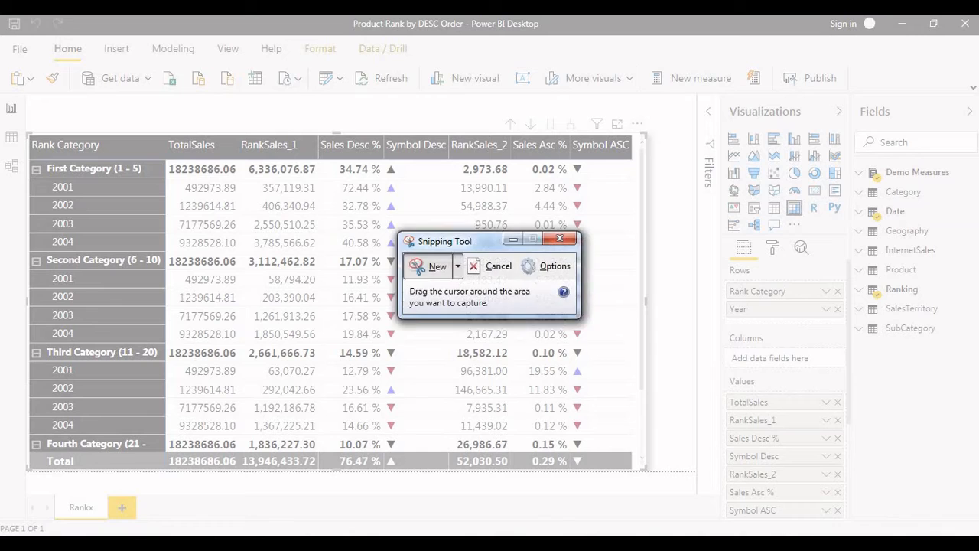
pyautogui.moveTo(27, 111); pyautogui.dragTo(648, 466)
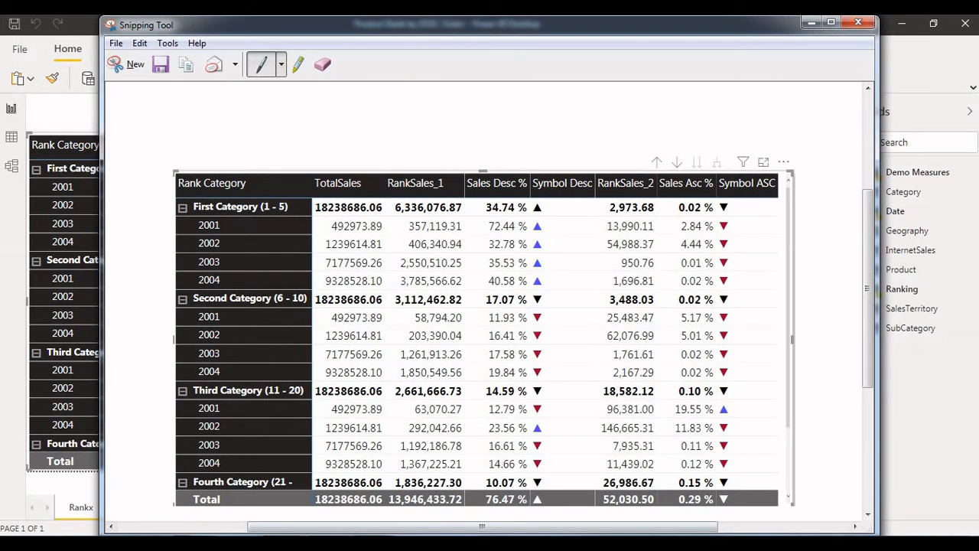
pyautogui.moveTo(164, 24); pyautogui.dragTo(99, 21)
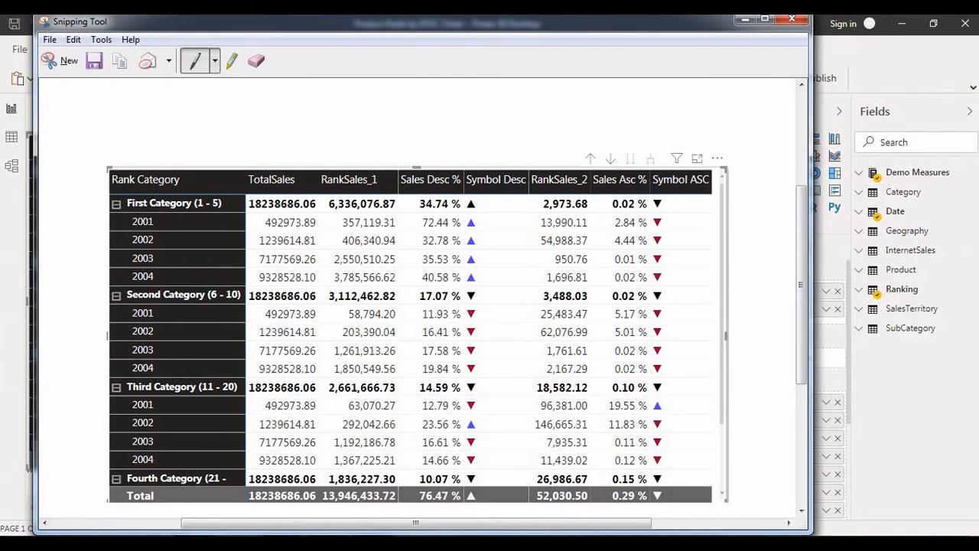
# Step: Underline First Category and circle its (1 - 5) range in red pen, and underline the RankSales_1 and RankSales_2 headings
pyautogui.moveTo(128, 209); pyautogui.dragTo(224, 208)
pyautogui.moveTo(223, 201)
pyautogui.mouseDown()
pyautogui.moveTo(199, 210)
pyautogui.moveTo(196, 197)
pyautogui.mouseUp()
pyautogui.moveTo(315, 193); pyautogui.dragTo(364, 192)
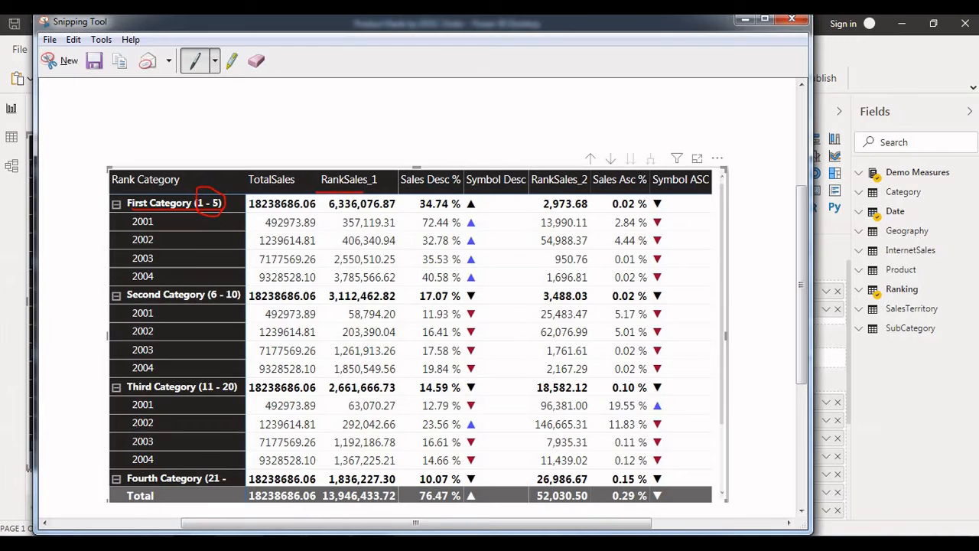
pyautogui.moveTo(533, 187); pyautogui.dragTo(590, 186)
# Step: Mark First Category's 2001 to 2004 rows with strokes, vertical lines by TotalSales and RankSales_2, and an arrow from (1 - 5) to RankSales_1
pyautogui.moveTo(188, 225); pyautogui.dragTo(253, 224)
pyautogui.moveTo(173, 241)
pyautogui.mouseDown()
pyautogui.moveTo(252, 240)
pyautogui.moveTo(261, 255)
pyautogui.mouseUp()
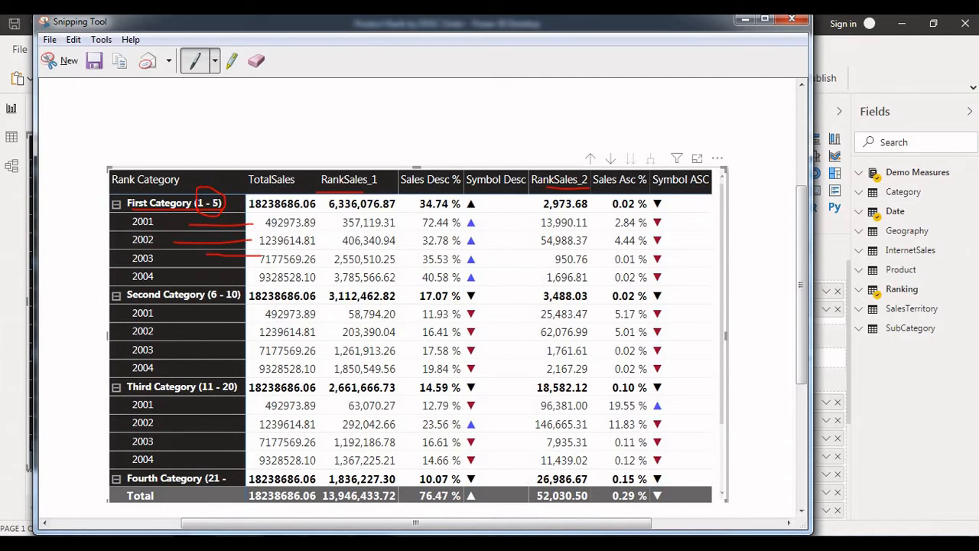
pyautogui.moveTo(202, 272); pyautogui.dragTo(252, 273)
pyautogui.moveTo(259, 212); pyautogui.dragTo(268, 277)
pyautogui.moveTo(230, 204)
pyautogui.mouseDown()
pyautogui.moveTo(336, 228)
pyautogui.moveTo(327, 229)
pyautogui.mouseUp()
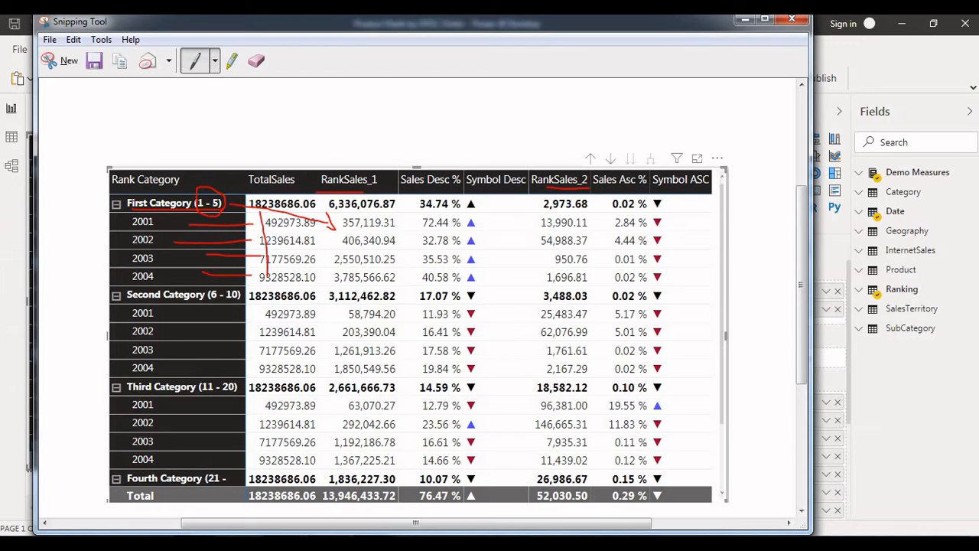
pyautogui.moveTo(531, 217); pyautogui.dragTo(532, 280)
# Step: Circle First Category's 2001 RankSales_1 and TotalSales values, and draw a vertical line down the Sales Desc % column
pyautogui.moveTo(394, 217)
pyautogui.mouseDown()
pyautogui.moveTo(344, 216)
pyautogui.moveTo(329, 234)
pyautogui.moveTo(370, 235)
pyautogui.moveTo(392, 222)
pyautogui.mouseUp()
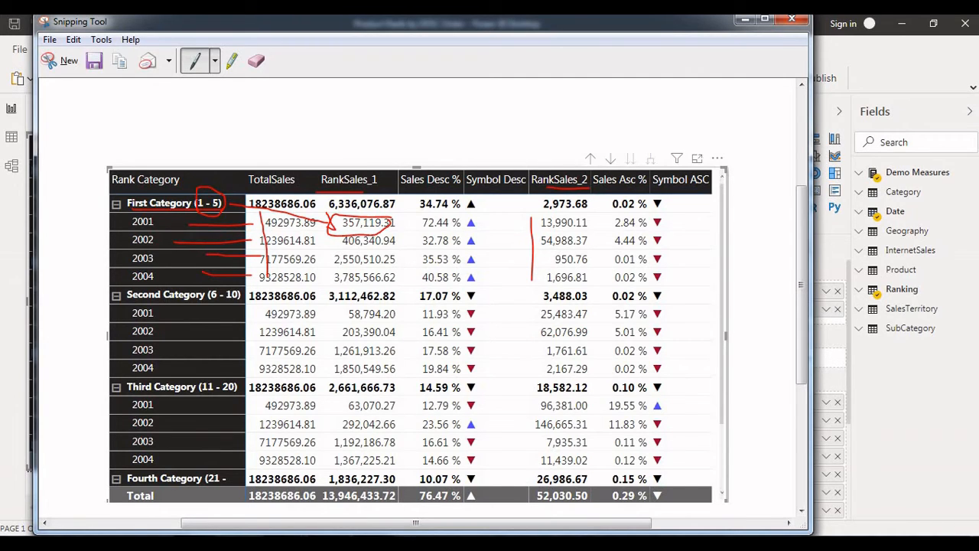
pyautogui.moveTo(256, 225)
pyautogui.mouseDown()
pyautogui.moveTo(298, 234)
pyautogui.moveTo(322, 223)
pyautogui.moveTo(277, 211)
pyautogui.moveTo(262, 221)
pyautogui.mouseUp()
pyautogui.moveTo(411, 215); pyautogui.dragTo(417, 402)
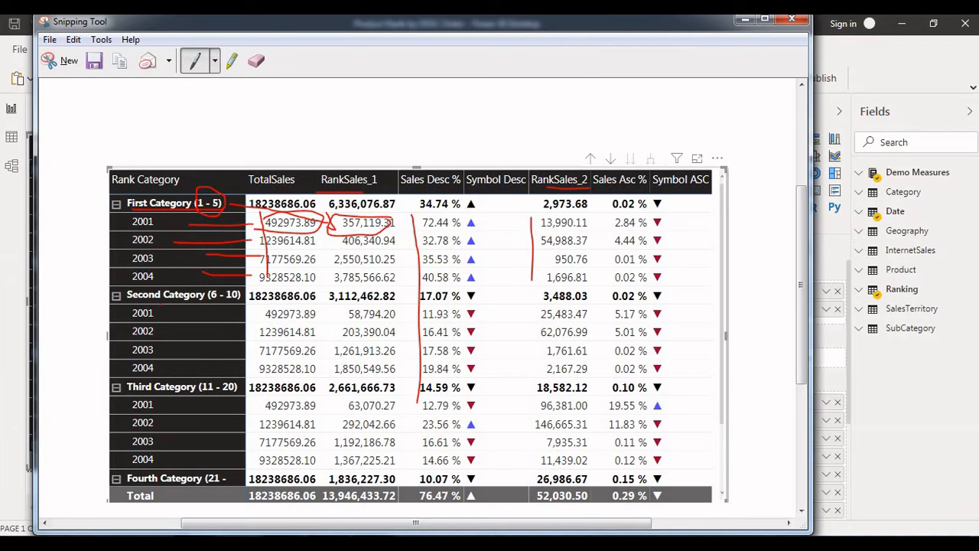
# Step: Underline Second Category, its 2001 row and its TotalSales value, and circle that year's RankSales_1 value
pyautogui.moveTo(160, 305)
pyautogui.mouseDown()
pyautogui.moveTo(228, 305)
pyautogui.moveTo(237, 320)
pyautogui.moveTo(252, 321)
pyautogui.mouseUp()
pyautogui.moveTo(343, 313)
pyautogui.mouseDown()
pyautogui.moveTo(358, 328)
pyautogui.moveTo(406, 324)
pyautogui.moveTo(389, 308)
pyautogui.moveTo(343, 312)
pyautogui.mouseUp()
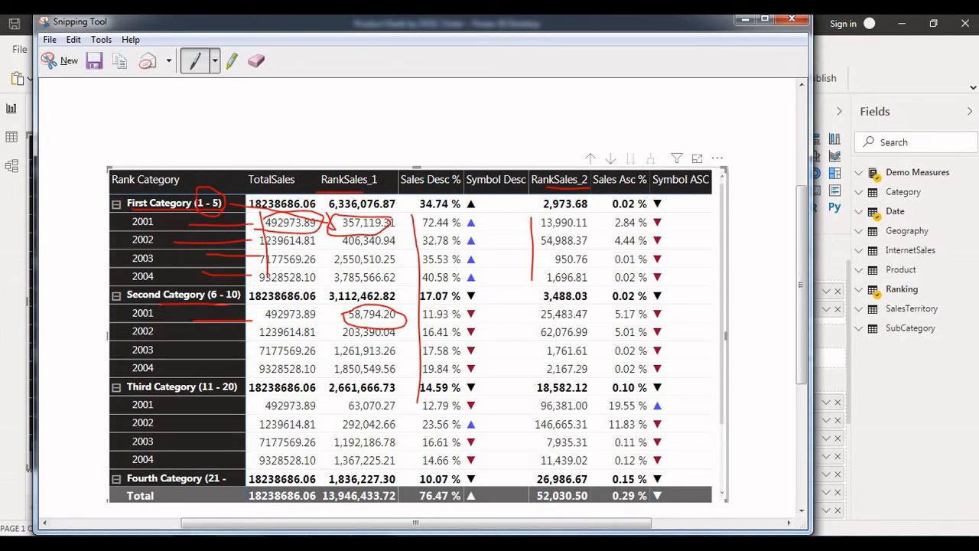
pyautogui.moveTo(258, 322); pyautogui.dragTo(322, 323)
# Step: Underline Third Category's (11 - 20) range, circle its 2001 RankSales_1 value, and draw an arrow from it to Sales Desc %
pyautogui.moveTo(208, 397); pyautogui.dragTo(226, 398)
pyautogui.moveTo(337, 414); pyautogui.dragTo(385, 409)
pyautogui.moveTo(395, 402)
pyautogui.mouseDown()
pyautogui.moveTo(349, 394)
pyautogui.moveTo(343, 409)
pyautogui.moveTo(417, 398)
pyautogui.moveTo(414, 406)
pyautogui.mouseUp()
pyautogui.scroll(-1, 413, 405)
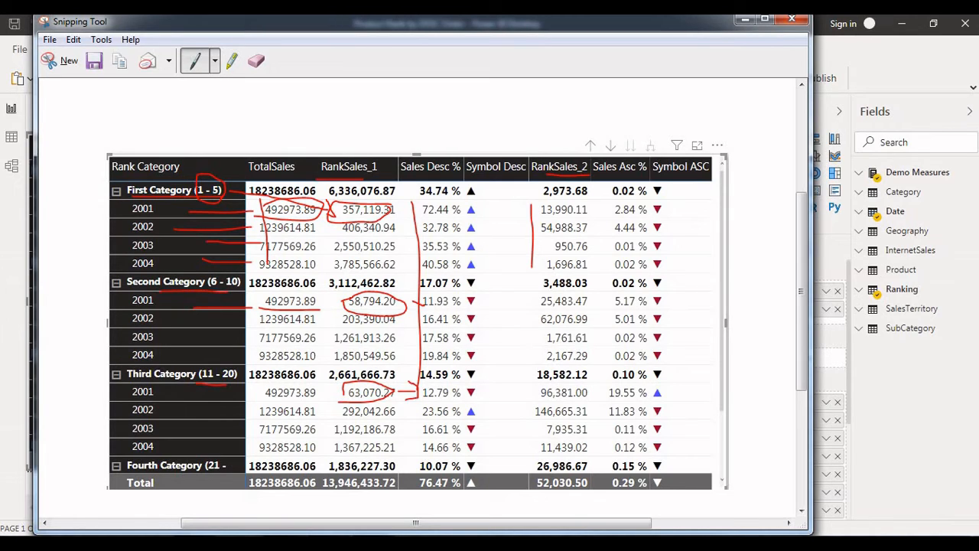
# Step: Draw vertical lines down the Sales Asc % and Symbol Desc columns, and minimize the annotated snip to return to the report
pyautogui.moveTo(604, 187); pyautogui.dragTo(612, 438)
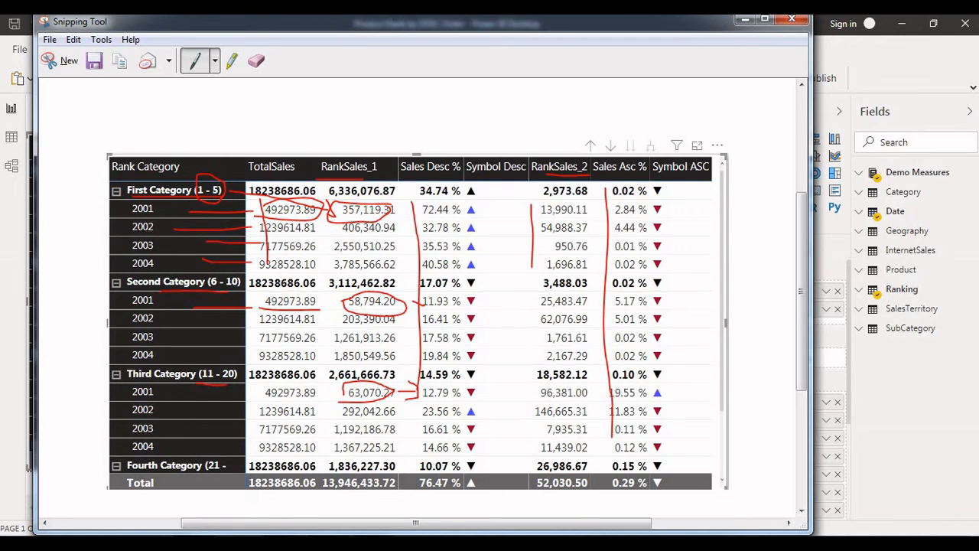
pyautogui.moveTo(480, 182); pyautogui.dragTo(490, 326)
pyautogui.click(746, 20)
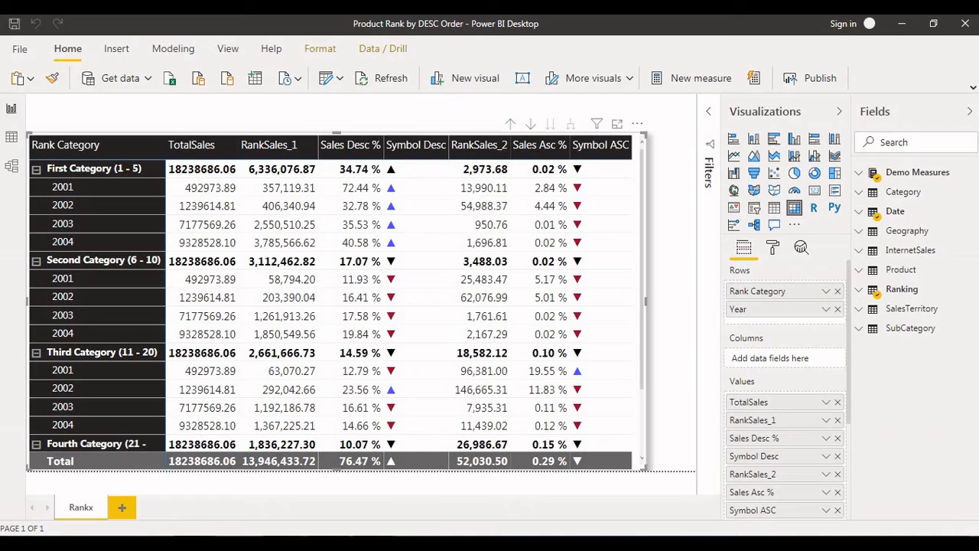
# Step: Examine the Symbol Desc measure's formula in the Demo Measures table with the matrix selected, highlighting its 0.20 threshold
pyautogui.click(672, 306)
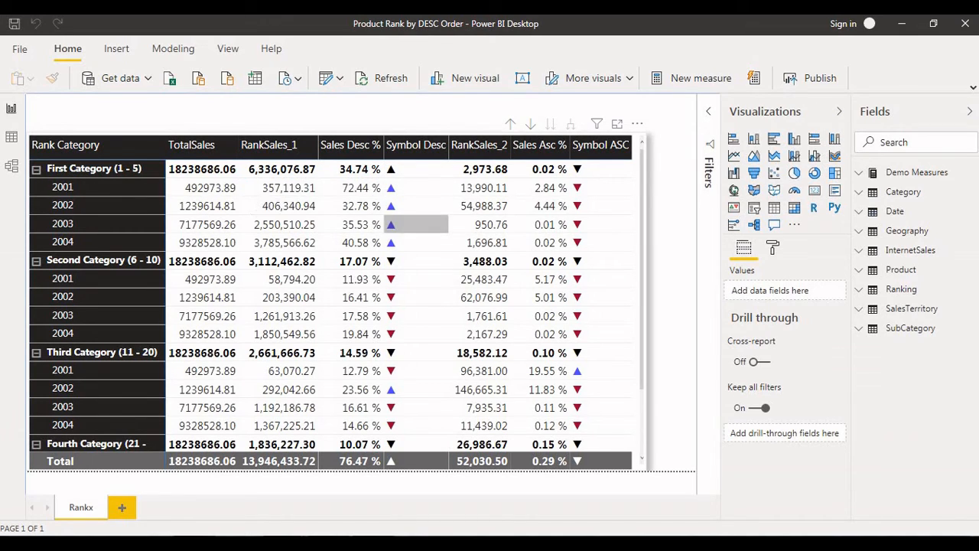
pyautogui.scroll(-3, 417, 224)
pyautogui.scroll(3, 480, 315)
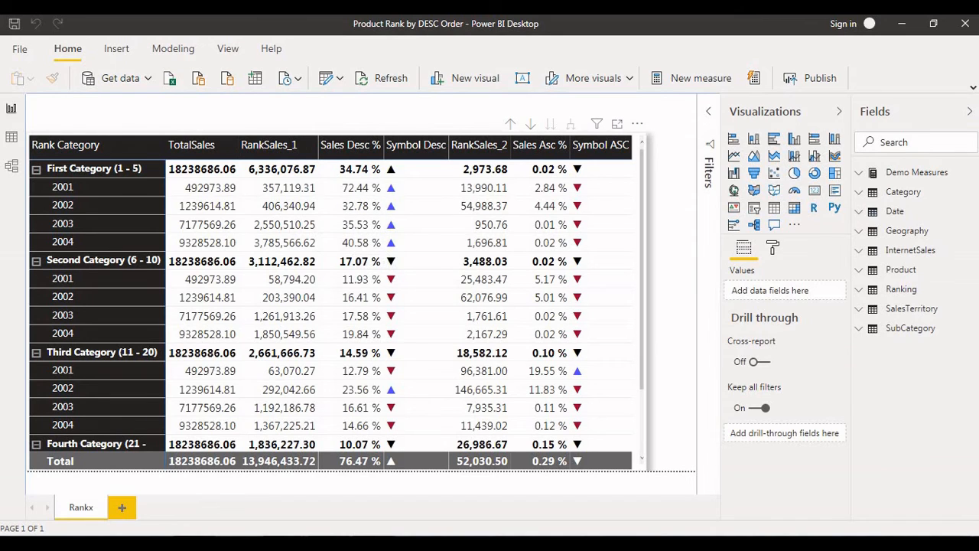
pyautogui.click(637, 172)
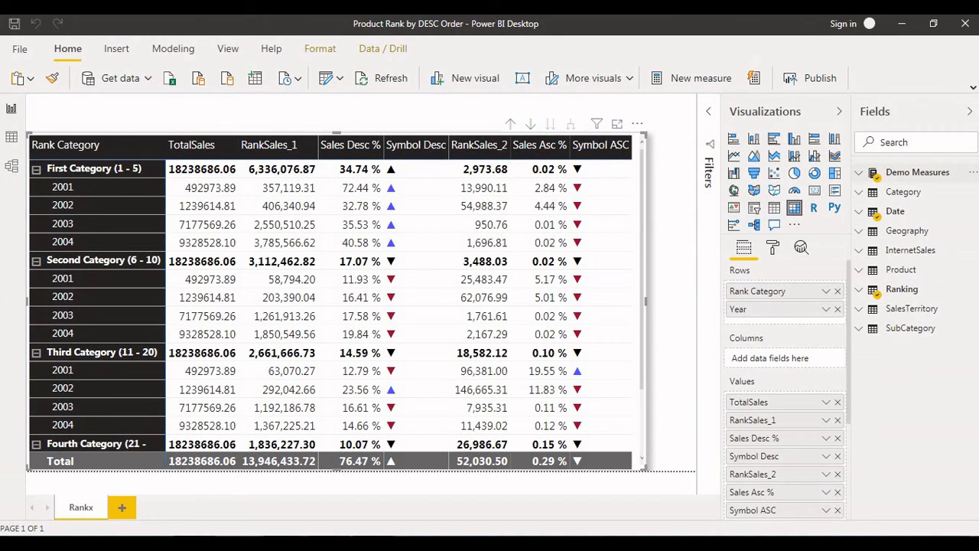
pyautogui.click(918, 172)
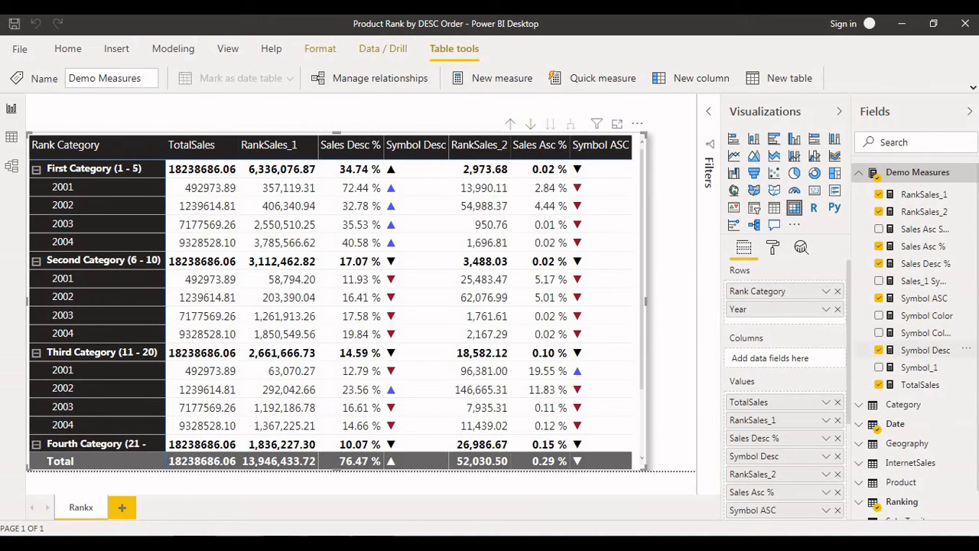
pyautogui.click(926, 349)
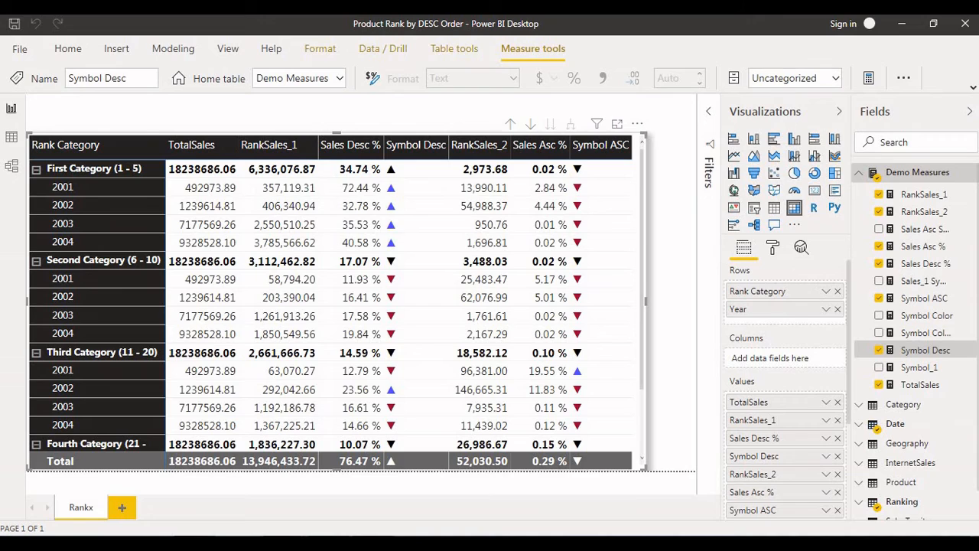
pyautogui.scroll(2, 390, 138)
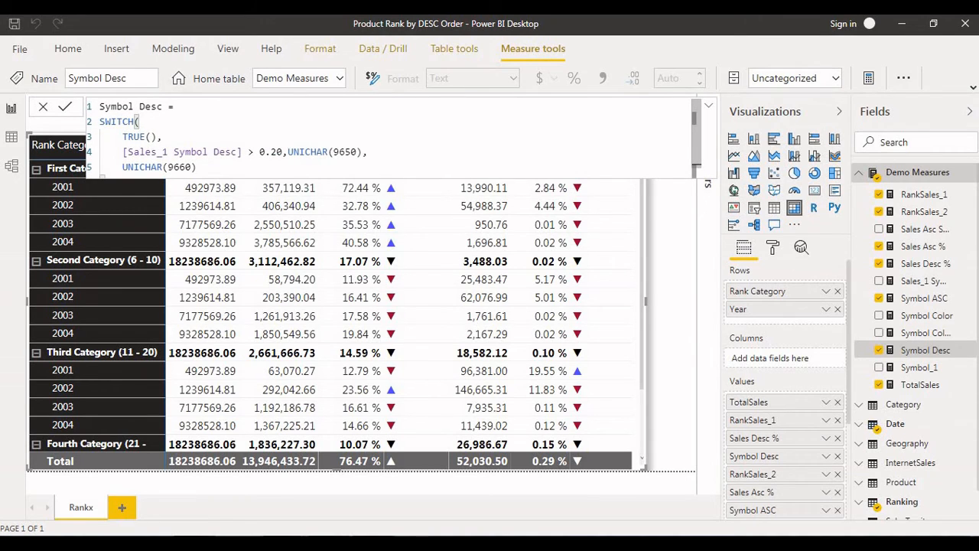
pyautogui.moveTo(260, 152); pyautogui.dragTo(277, 151)
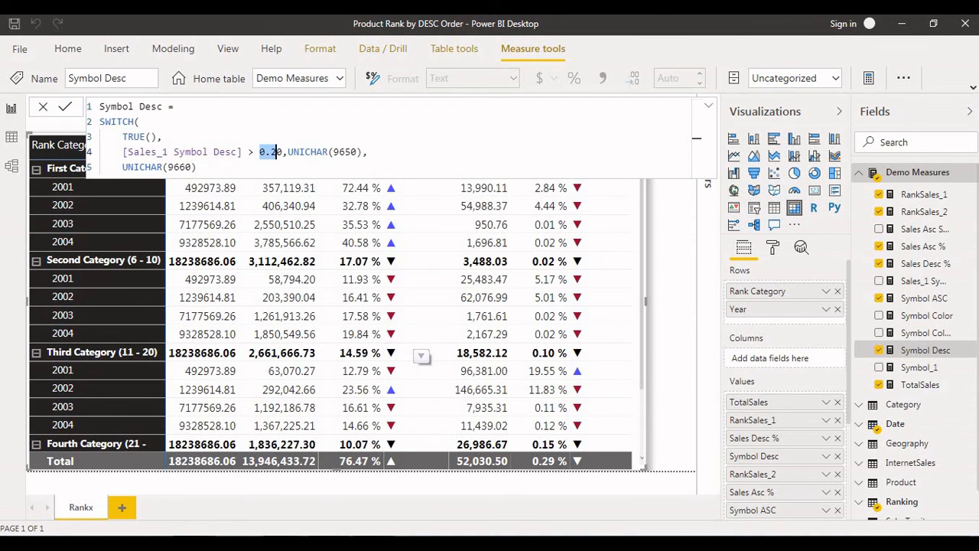
# Step: Read the RankSales_2 measure's full DAX formula through to its last line, and collapse the formula editor
pyautogui.click(924, 212)
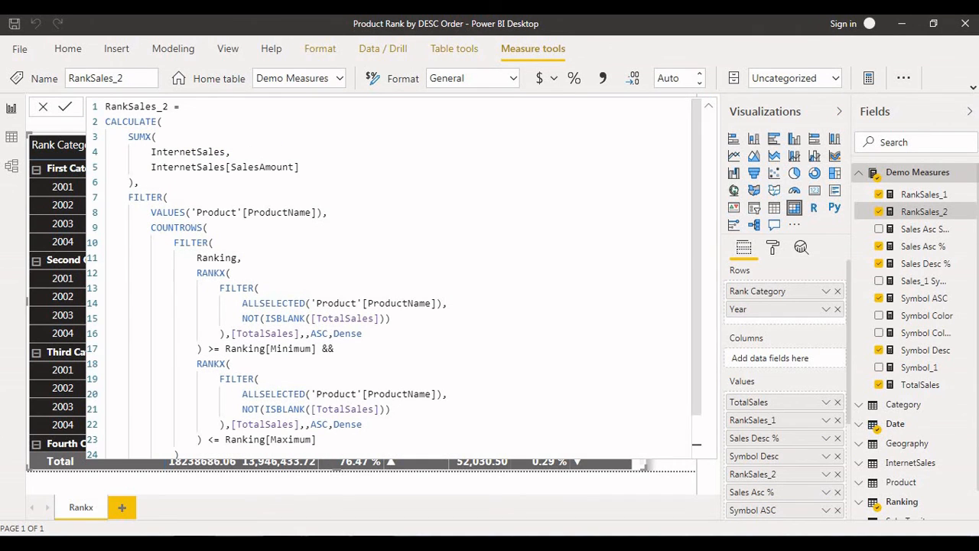
pyautogui.scroll(-1, 190, 450)
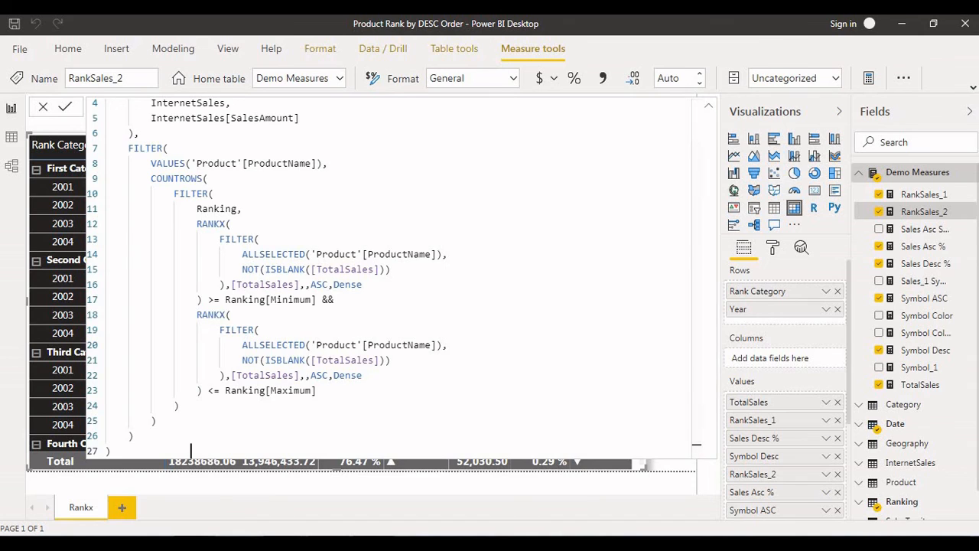
pyautogui.click(708, 106)
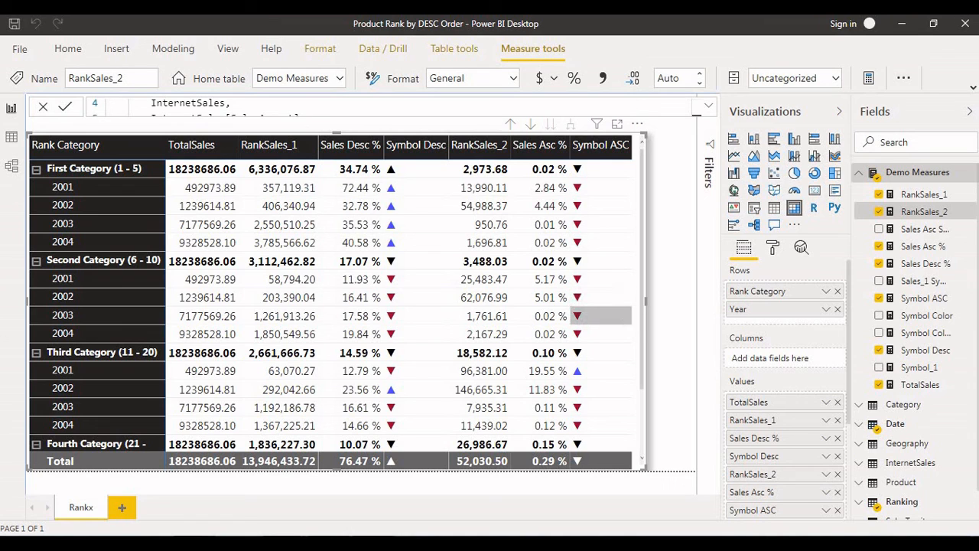
# Step: Switch to Windows Photo Viewer to show the Course_Details.PNG image
pyautogui.moveTo(284, 544)
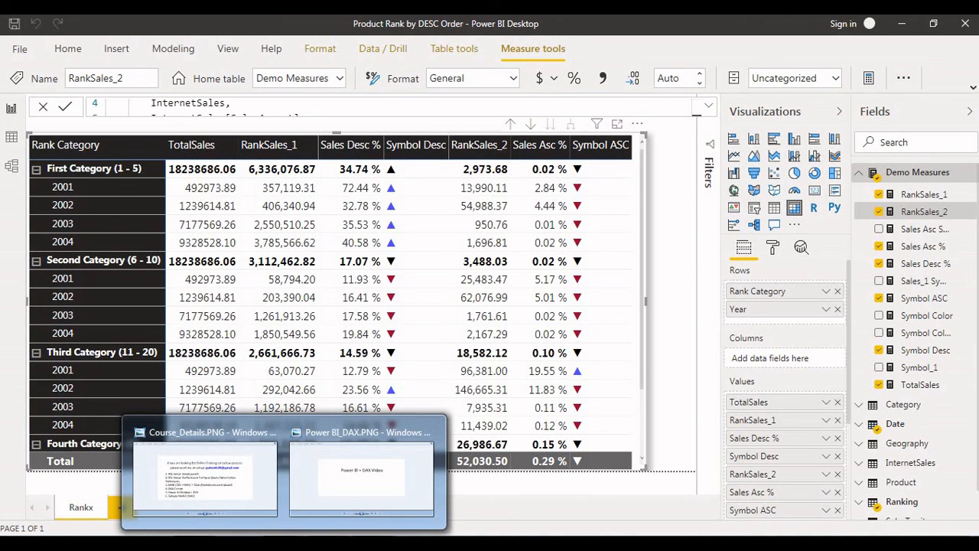
pyautogui.click(205, 470)
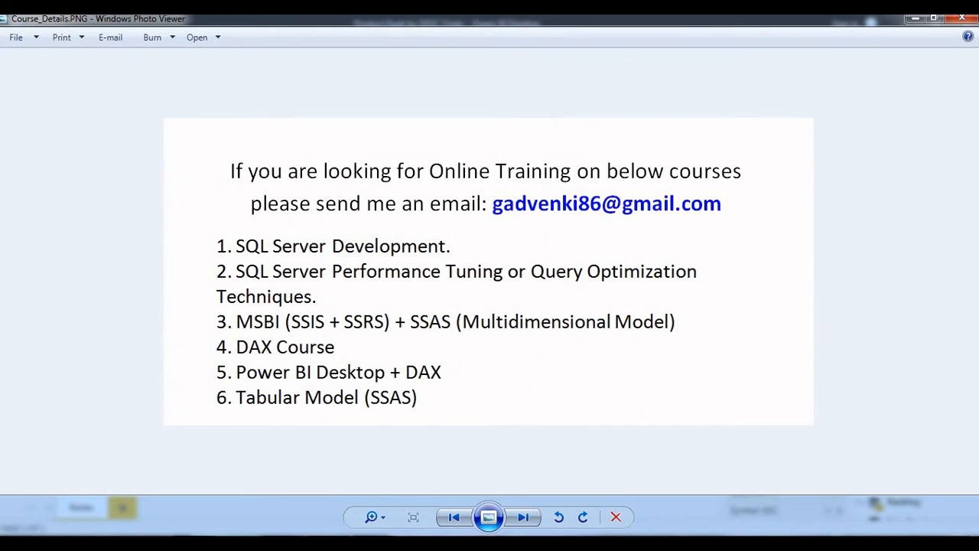